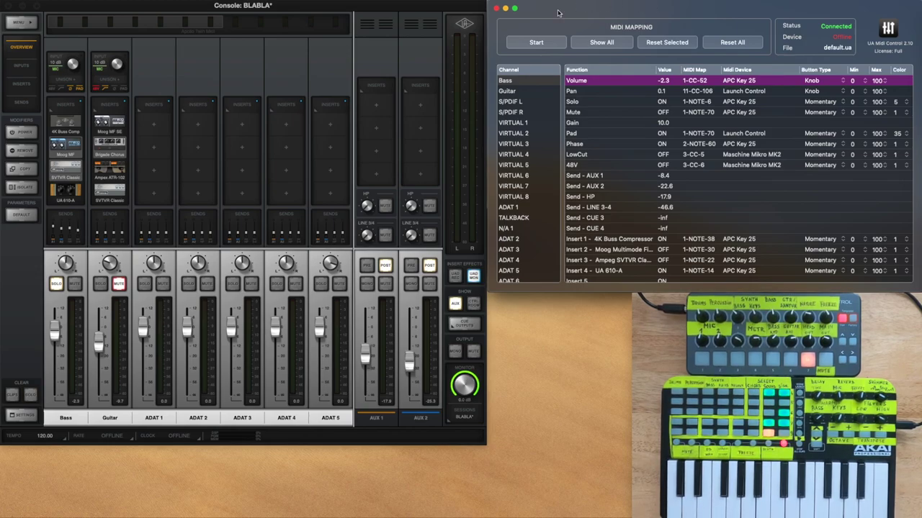
Learn APC Key 25 knob 1 (CC 48) onto the Bass channel's Send - AUX 1 function
{"action": "left_click", "coordinate": [550, 41]}
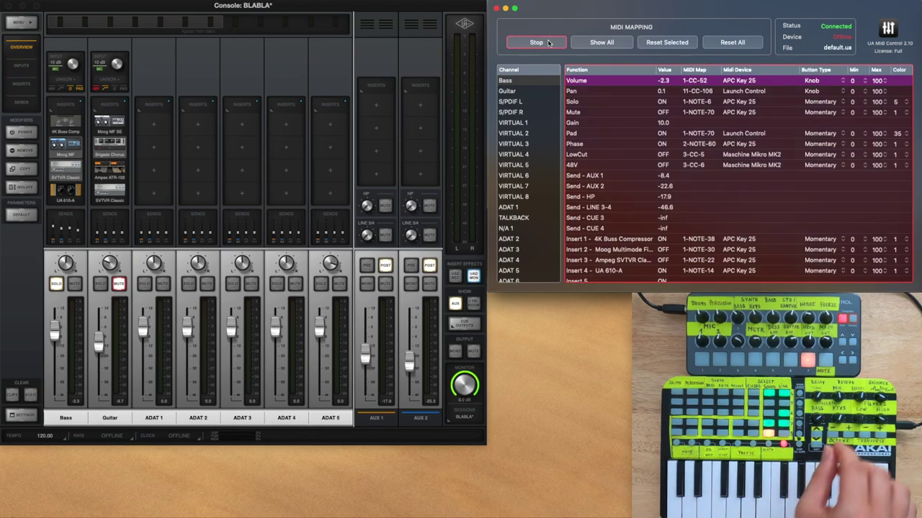
{"action": "left_click", "coordinate": [587, 176]}
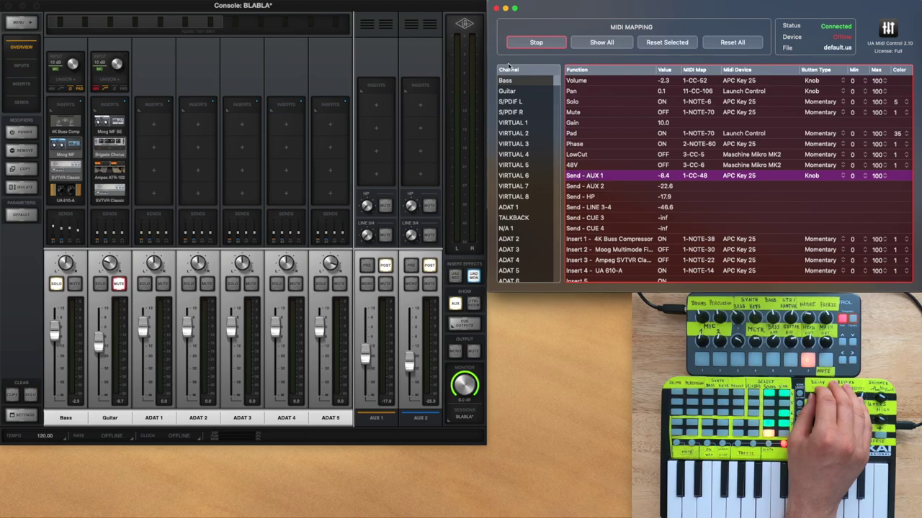
{"action": "left_click", "coordinate": [536, 45]}
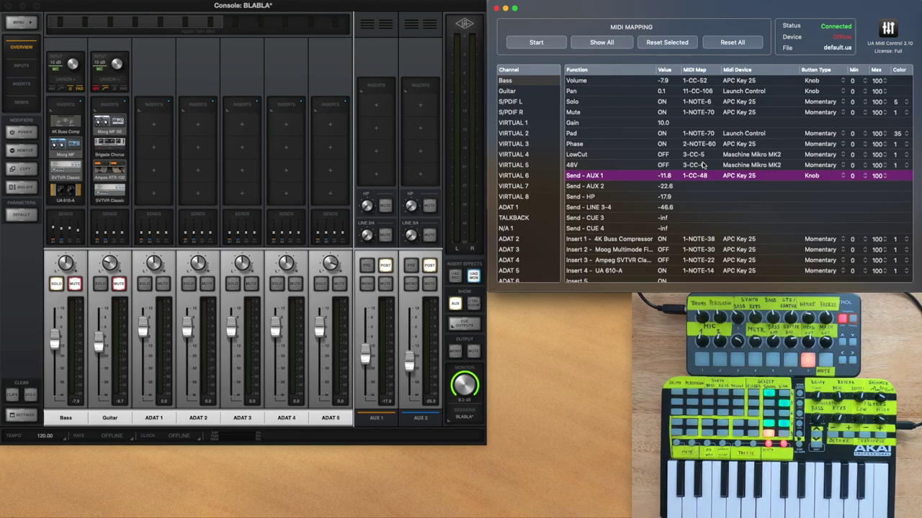
{"action": "left_click", "coordinate": [721, 166]}
{"action": "left_click", "coordinate": [725, 155]}
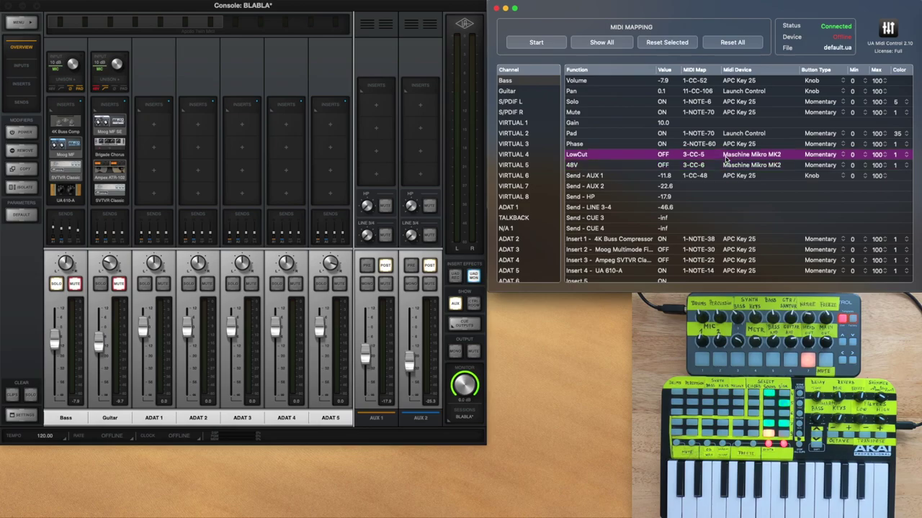
{"action": "left_click", "coordinate": [728, 166]}
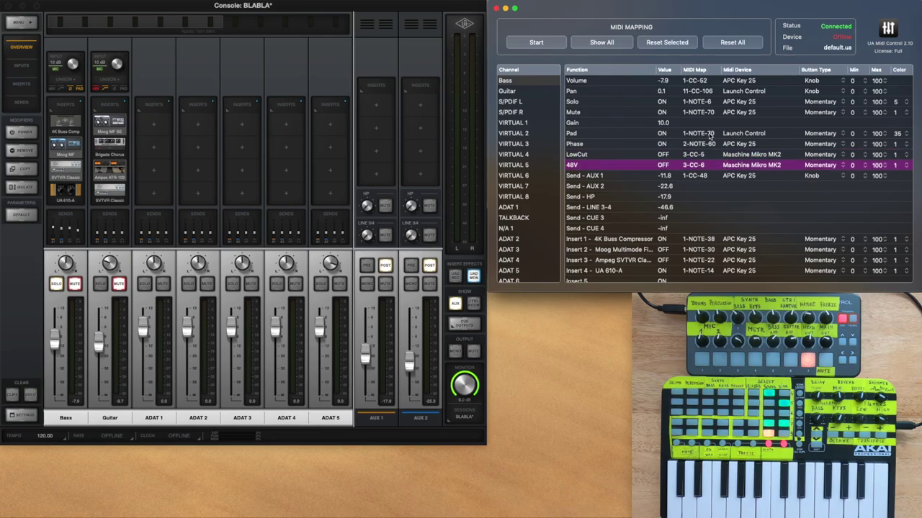
{"action": "left_click", "coordinate": [710, 134]}
{"action": "left_click", "coordinate": [716, 113]}
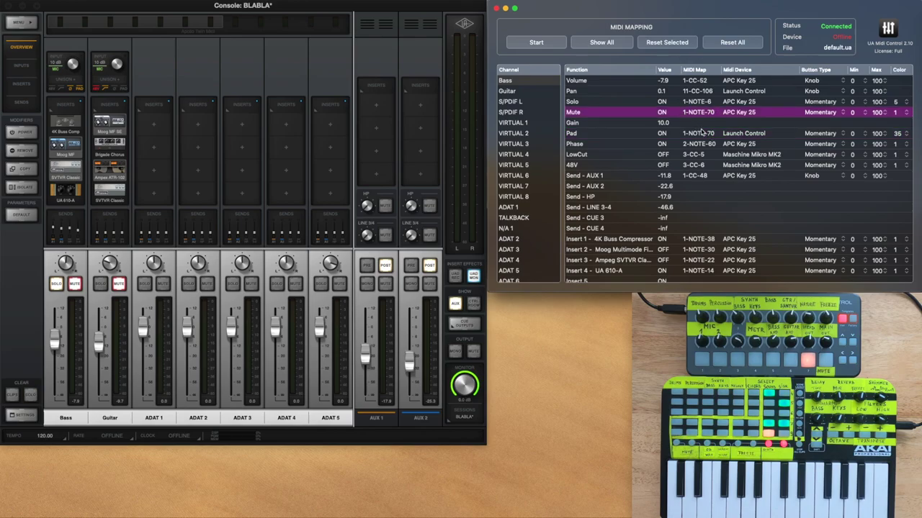
{"action": "left_click", "coordinate": [702, 134]}
{"action": "left_click", "coordinate": [709, 112]}
{"action": "left_click", "coordinate": [702, 134]}
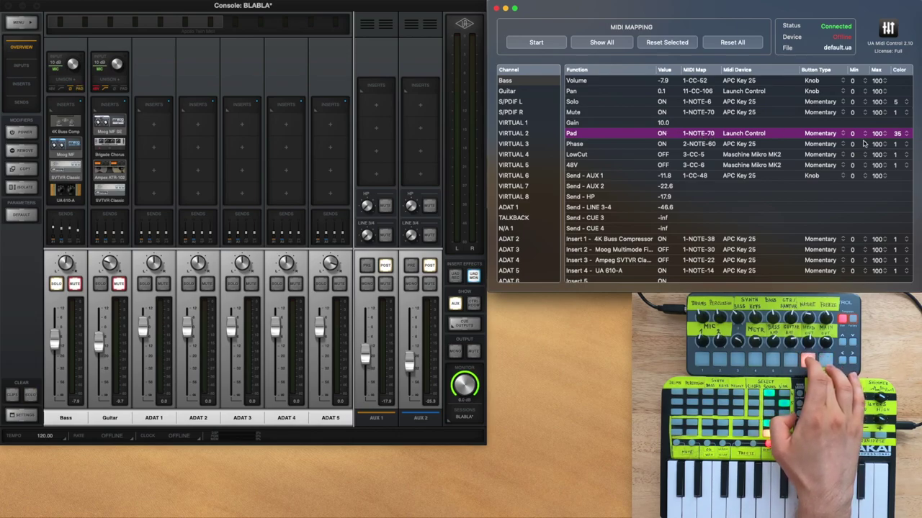
Step the Pad mapping's Color value up from 37 through 42
{"action": "left_click", "coordinate": [904, 135]}
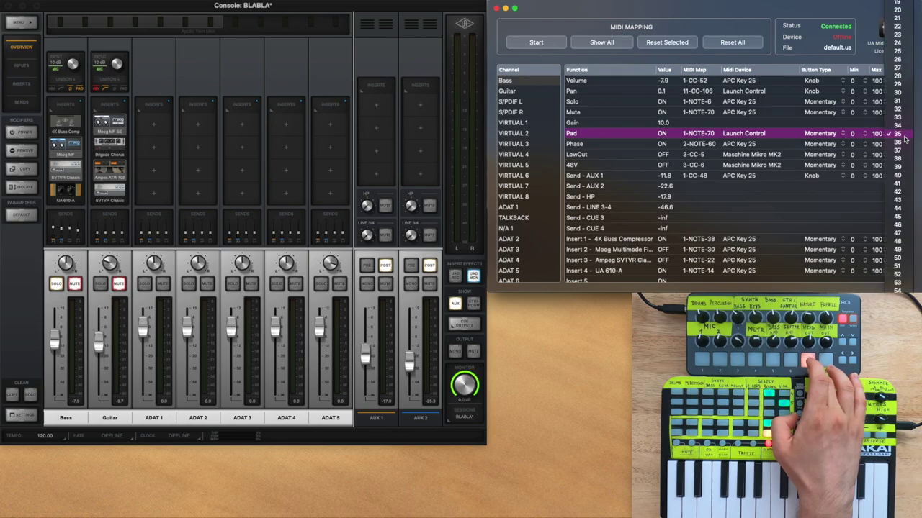
{"action": "scroll", "coordinate": [901, 137], "scroll_direction": "down", "scroll_amount": 1}
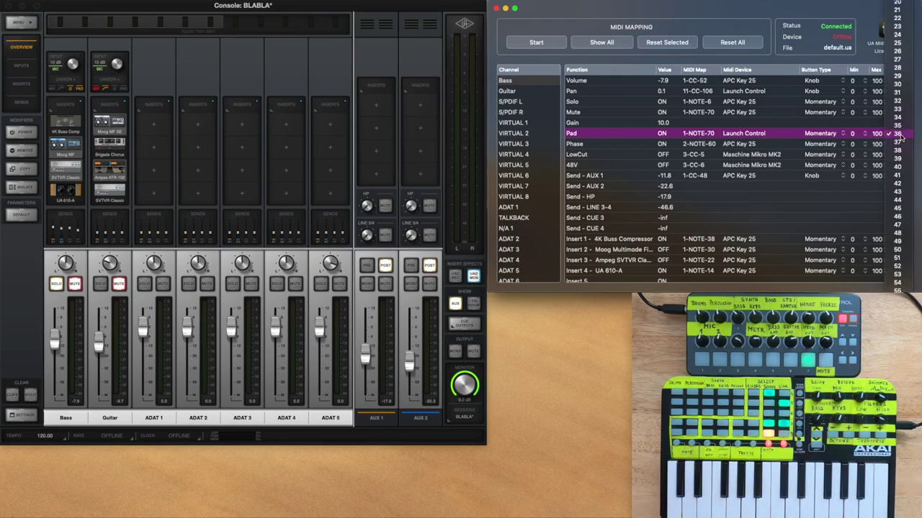
{"action": "left_click", "coordinate": [902, 144]}
{"action": "left_click", "coordinate": [903, 141]}
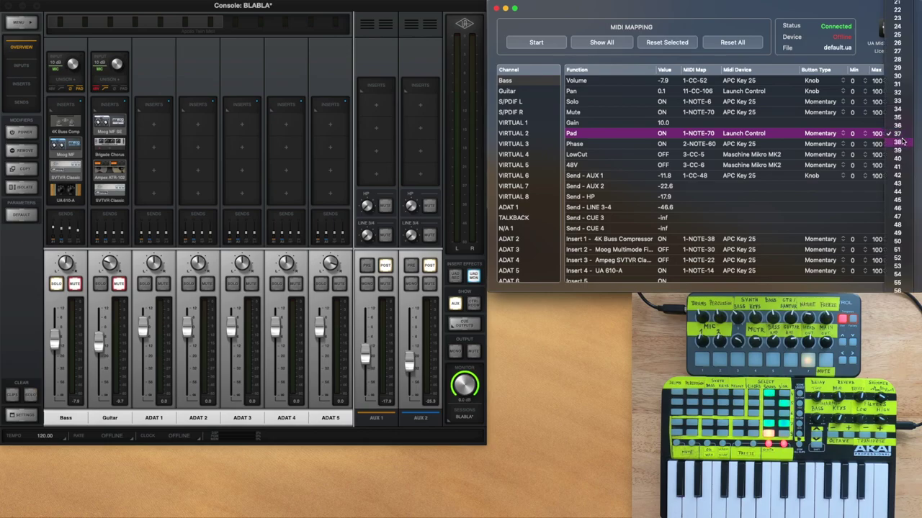
{"action": "left_click", "coordinate": [903, 142]}
{"action": "left_click", "coordinate": [902, 141]}
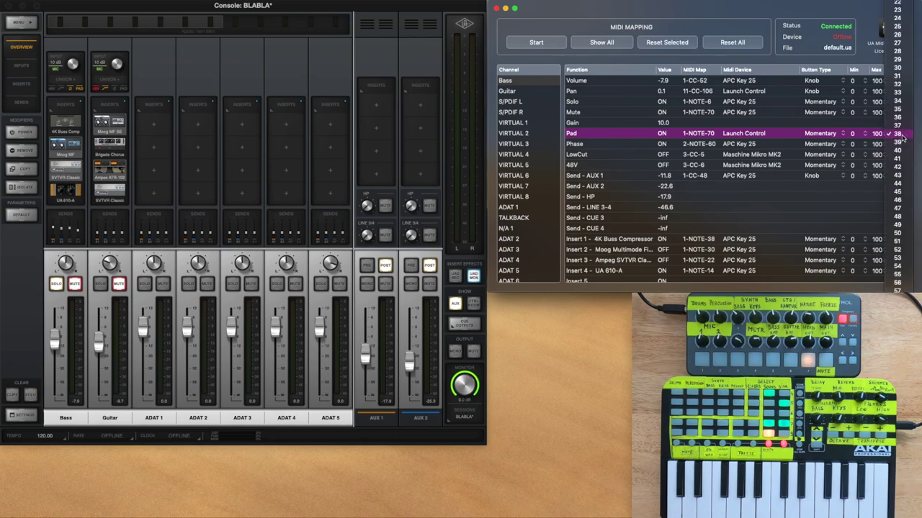
{"action": "left_click", "coordinate": [899, 142]}
{"action": "left_click", "coordinate": [902, 139]}
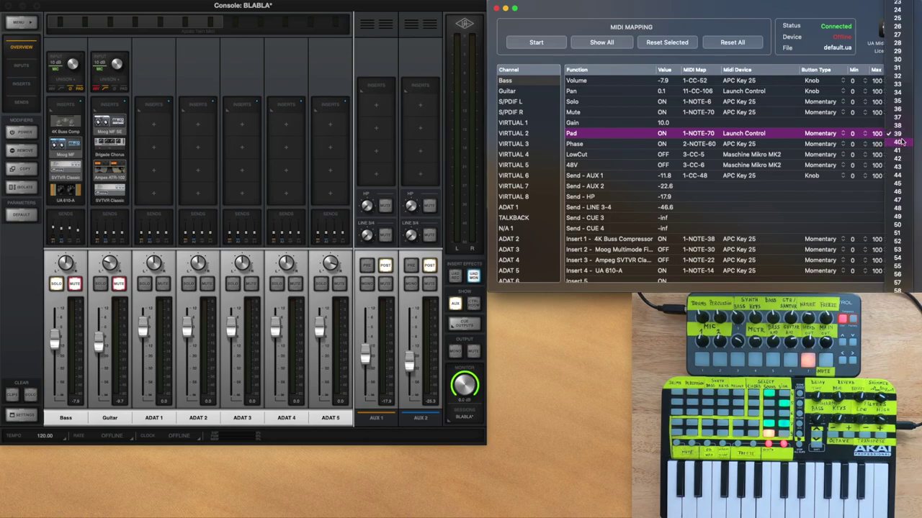
{"action": "left_click", "coordinate": [903, 142]}
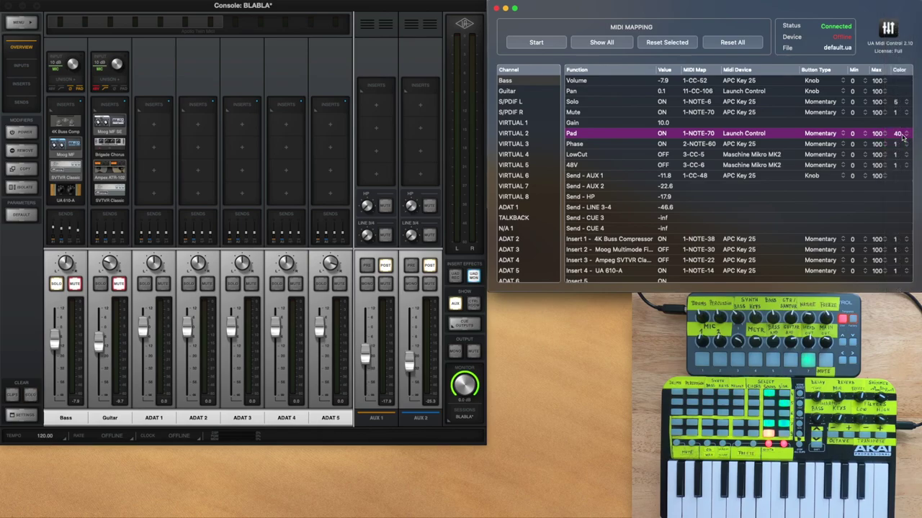
{"action": "left_click", "coordinate": [902, 139]}
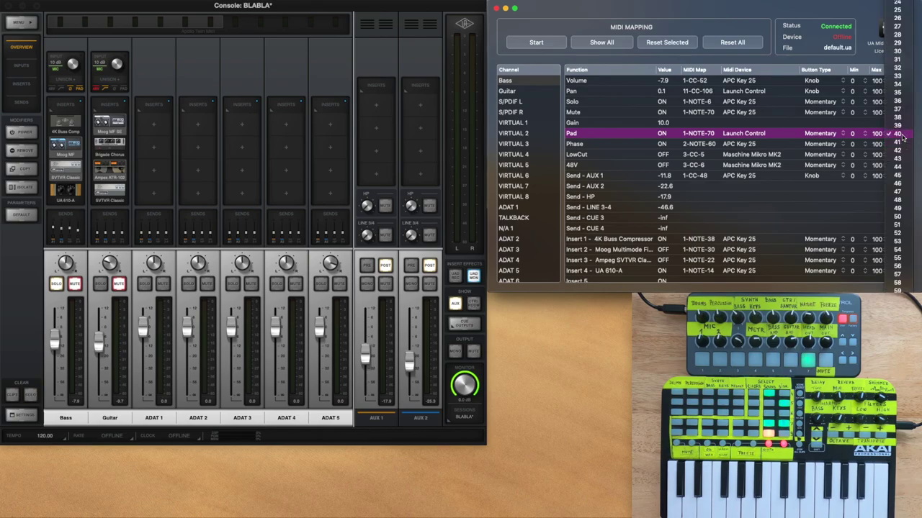
{"action": "left_click", "coordinate": [902, 143]}
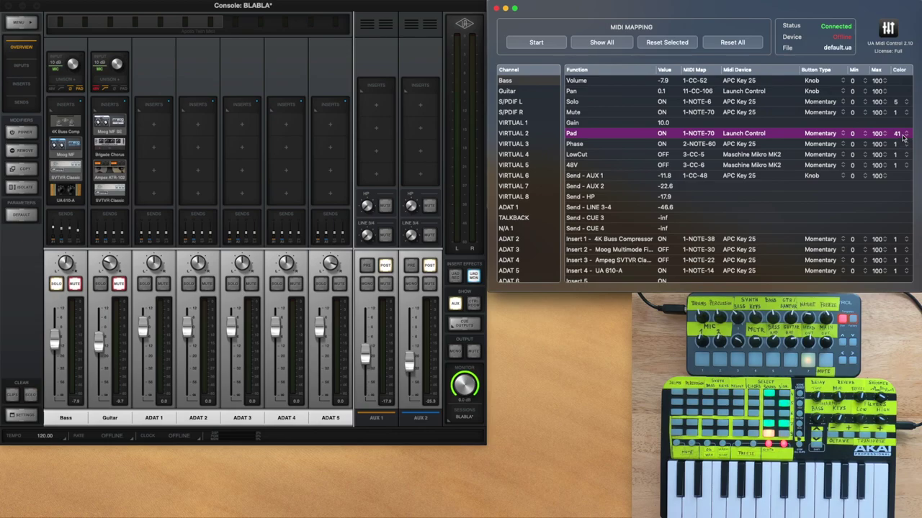
{"action": "left_click", "coordinate": [902, 138]}
{"action": "left_click", "coordinate": [903, 136]}
{"action": "left_click", "coordinate": [902, 135]}
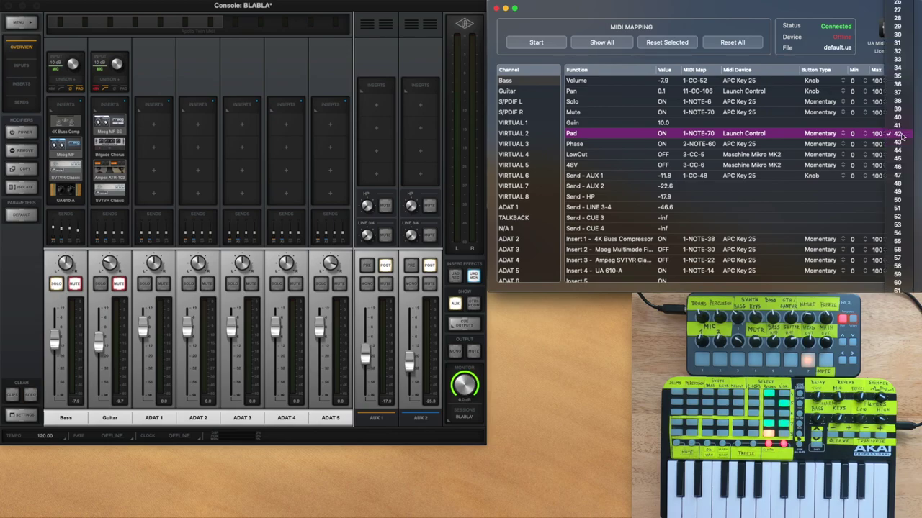
{"action": "left_click", "coordinate": [900, 136]}
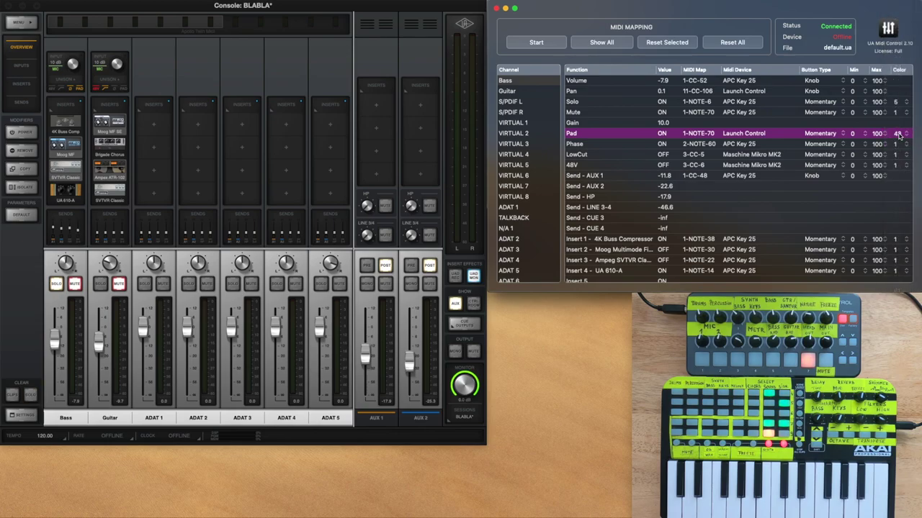
Continue raising the Pad Color through 44, 45 and 46 to 47
{"action": "left_click", "coordinate": [899, 135]}
{"action": "left_click", "coordinate": [900, 137]}
{"action": "left_click", "coordinate": [899, 136]}
{"action": "left_click", "coordinate": [900, 139]}
{"action": "left_click", "coordinate": [900, 139]}
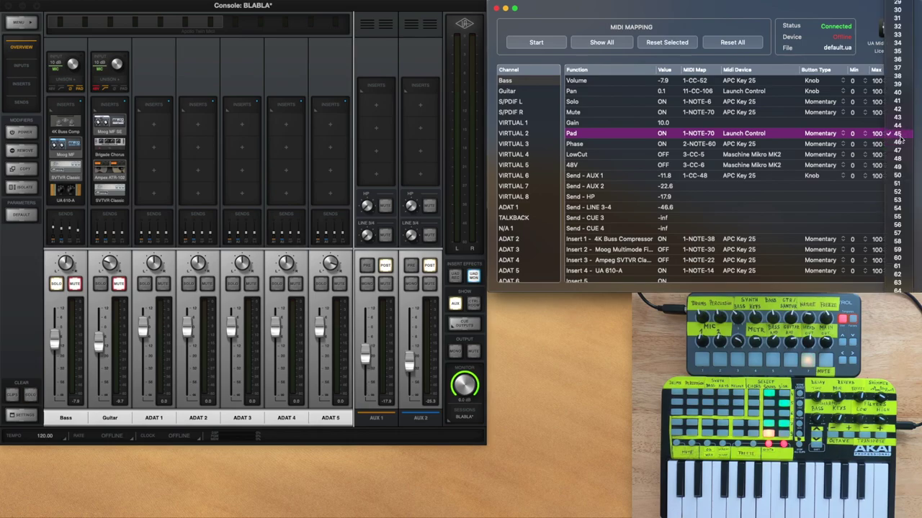
{"action": "left_click", "coordinate": [900, 141]}
{"action": "left_click", "coordinate": [900, 140]}
{"action": "left_click", "coordinate": [900, 142]}
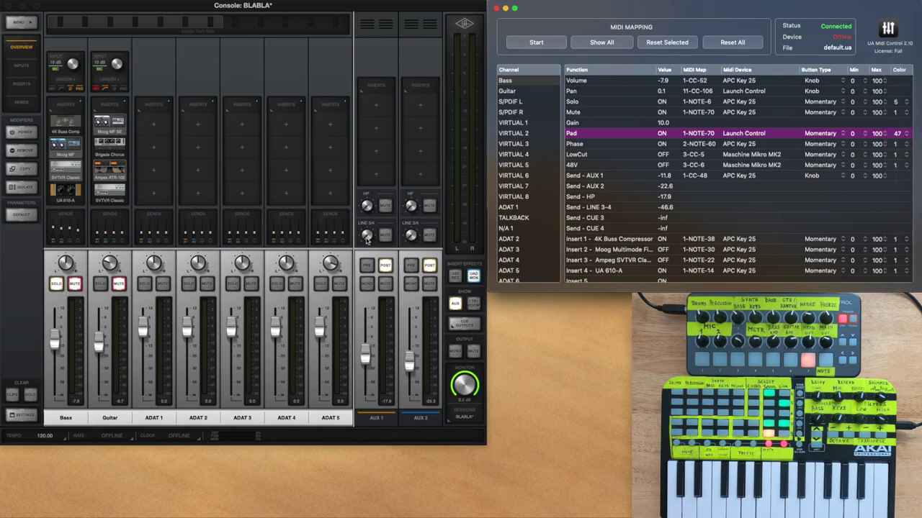
In UAD Console, toggle the Bass channel's solo, then mute and unmute it
{"action": "left_click", "coordinate": [263, 102]}
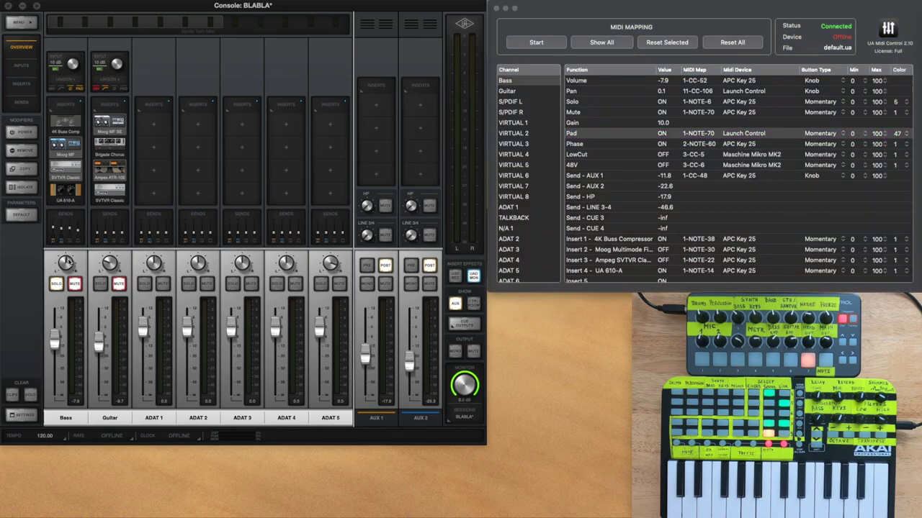
{"action": "left_click", "coordinate": [57, 284]}
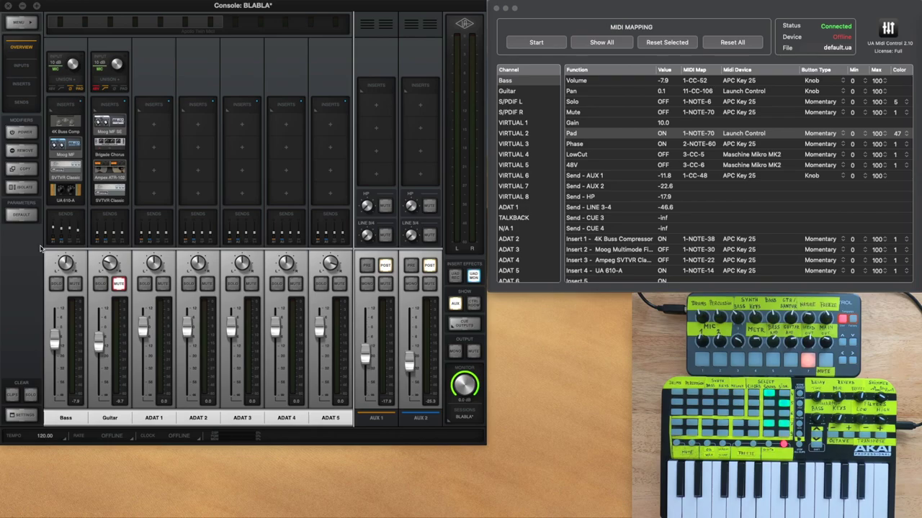
{"action": "left_click", "coordinate": [56, 284]}
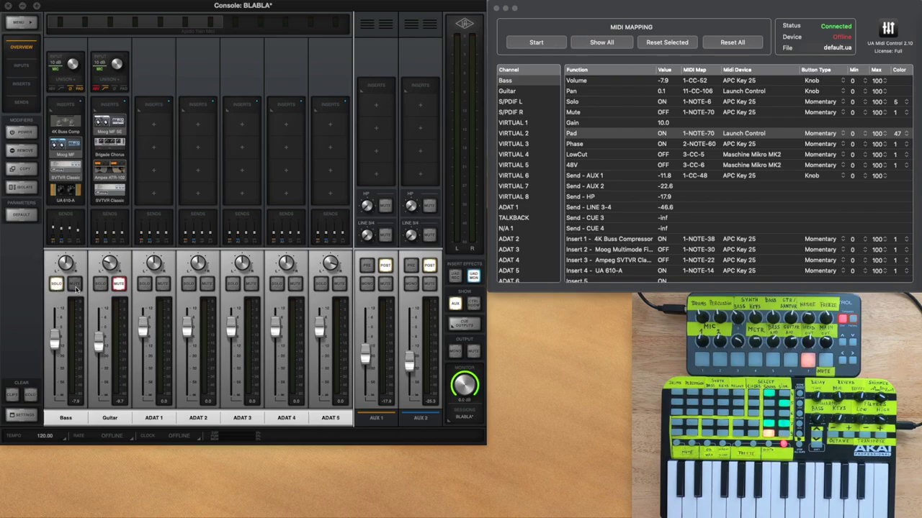
{"action": "left_click", "coordinate": [76, 287]}
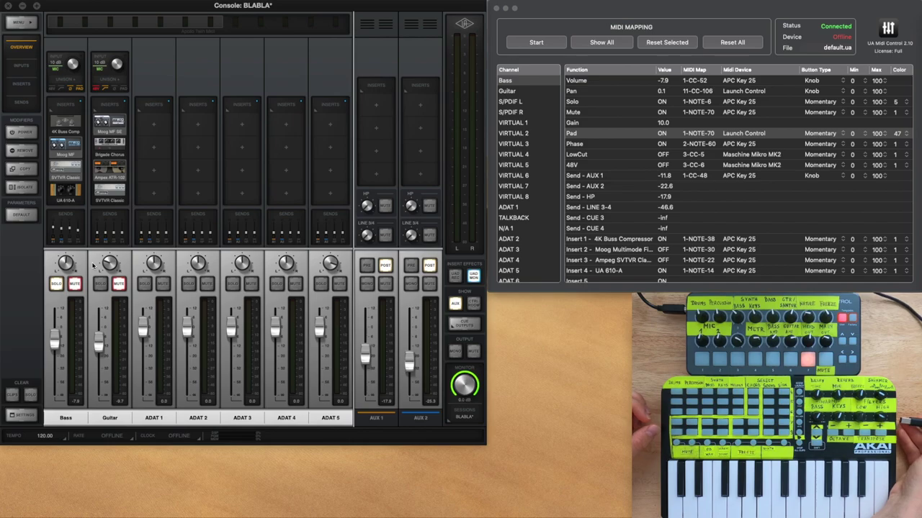
{"action": "left_click", "coordinate": [69, 285]}
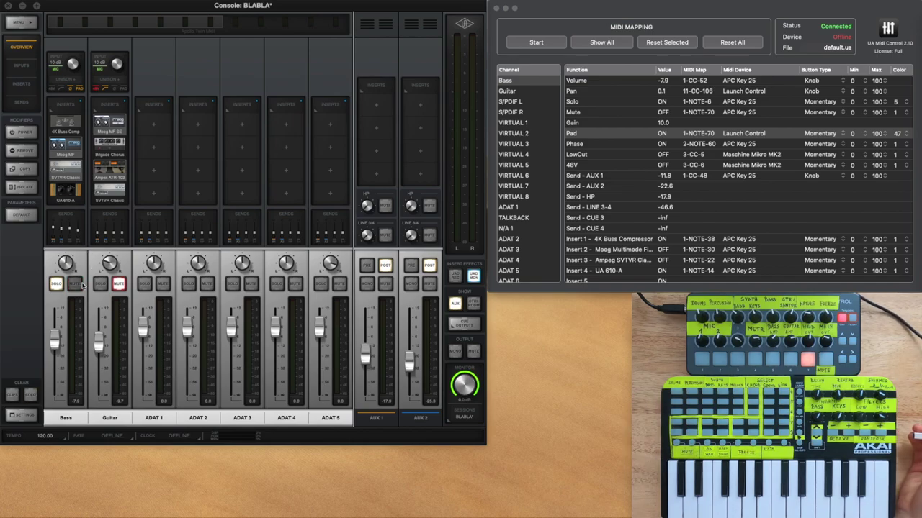
View the Moog Multimode Filter, bypass the Bass 4K Buss Comp, and return to UA Midi Control
{"action": "left_click", "coordinate": [74, 148]}
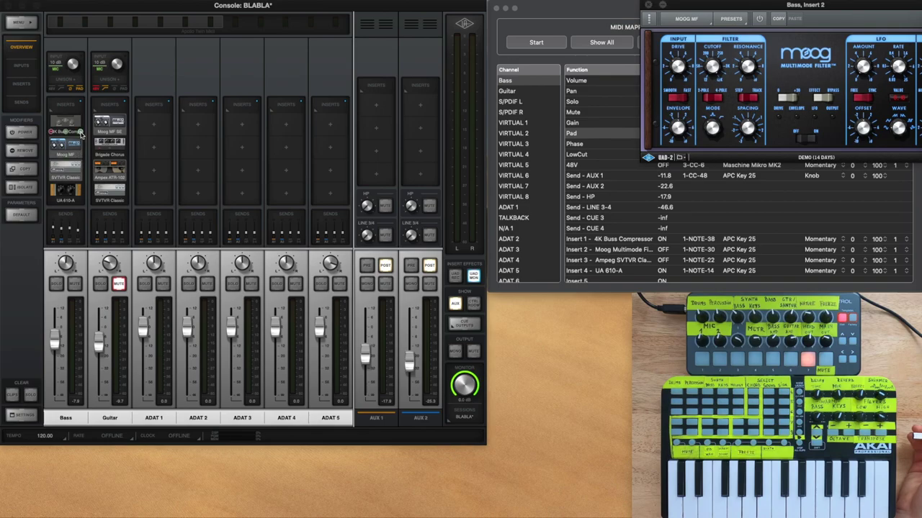
{"action": "left_click", "coordinate": [81, 135]}
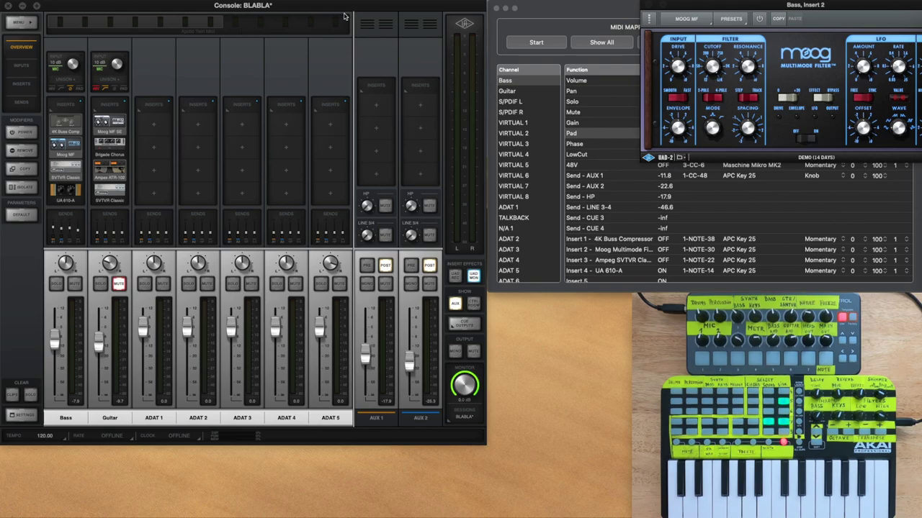
{"action": "left_click", "coordinate": [645, 6]}
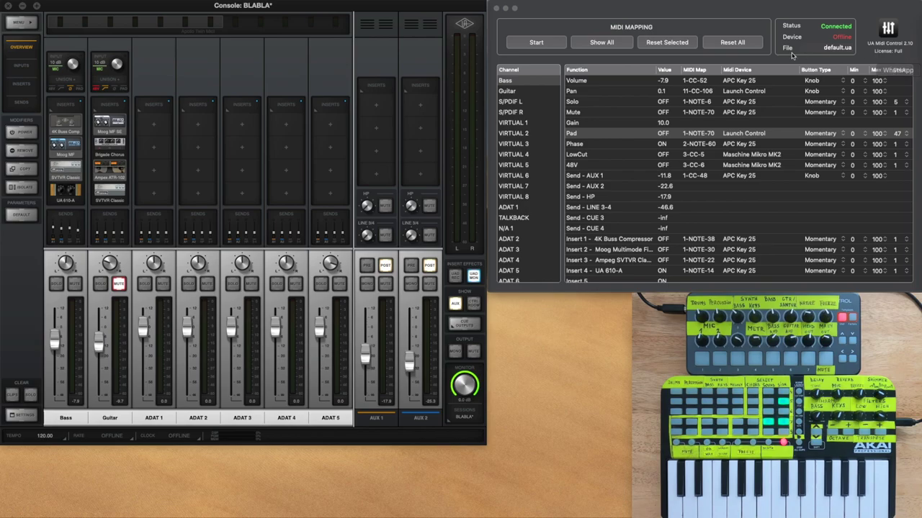
{"action": "left_click", "coordinate": [746, 7]}
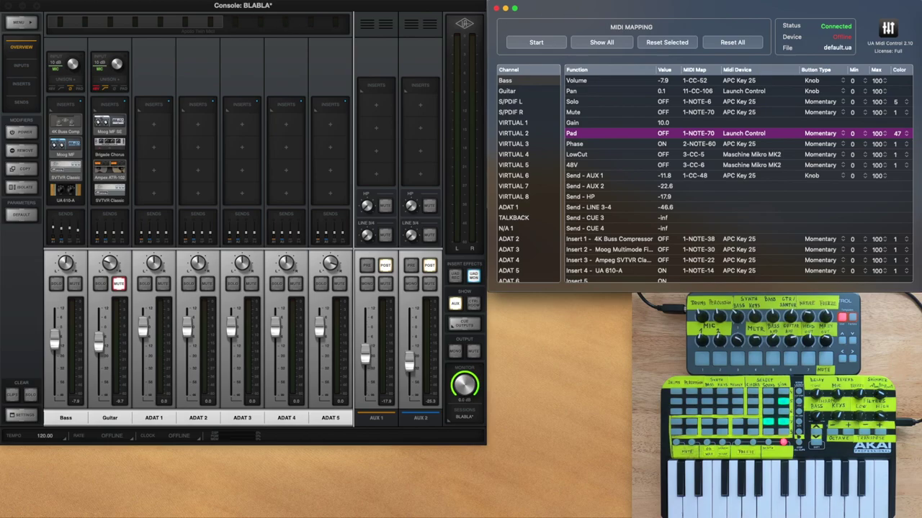
{"action": "left_click", "coordinate": [92, 0]}
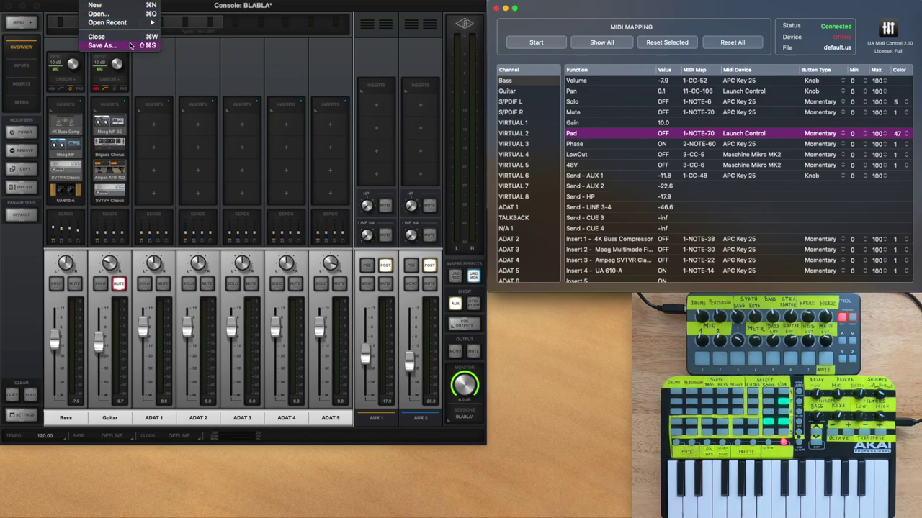
Save the current mapping as preset 'mypreset'
{"action": "left_click", "coordinate": [131, 46]}
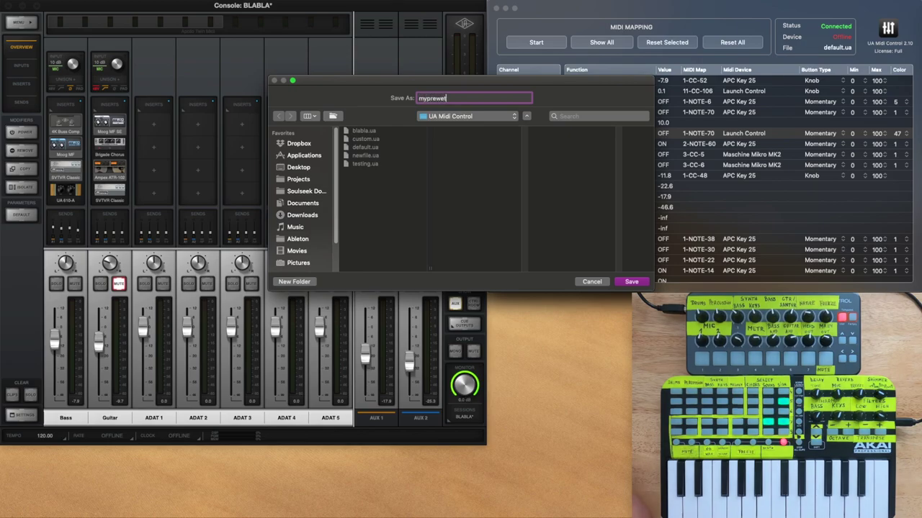
{"action": "type", "text": "mypreset"}
{"action": "key", "text": "Return"}
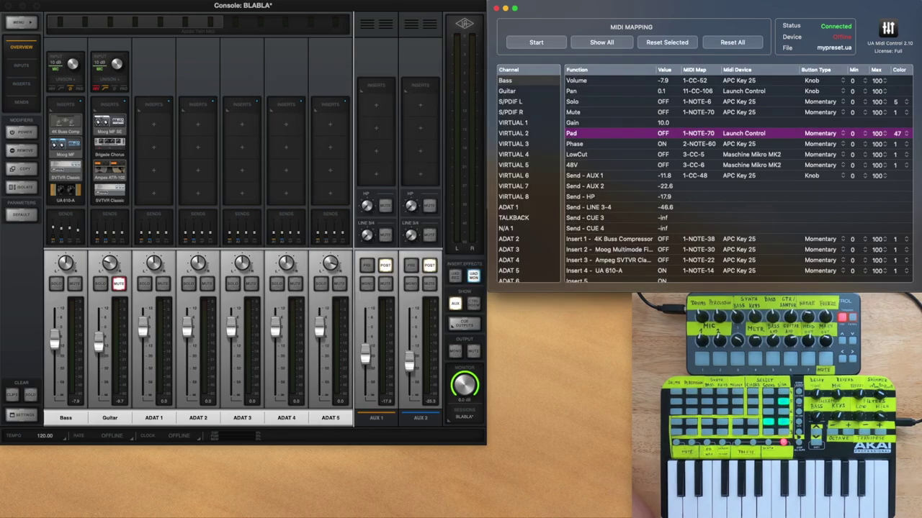
Open the blabla.ua preset
{"action": "left_click", "coordinate": [92, 2]}
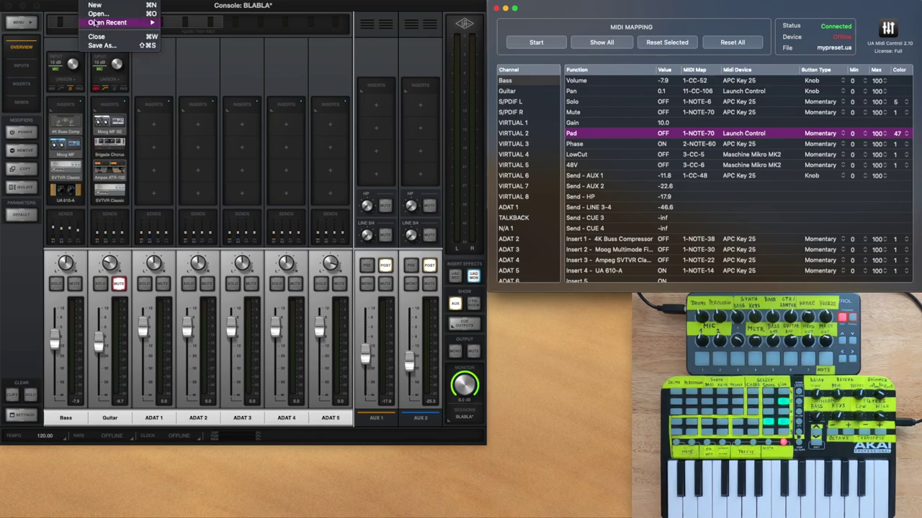
{"action": "left_click", "coordinate": [94, 21]}
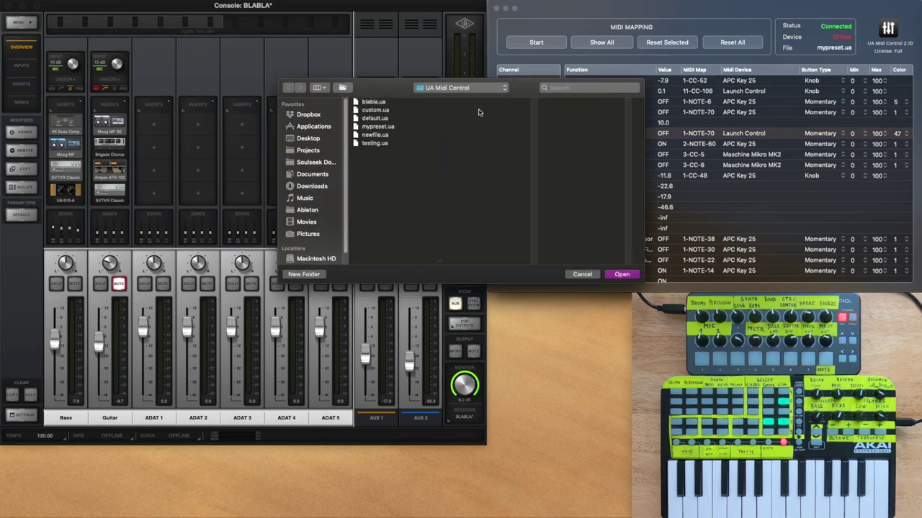
{"action": "double_click", "coordinate": [401, 106]}
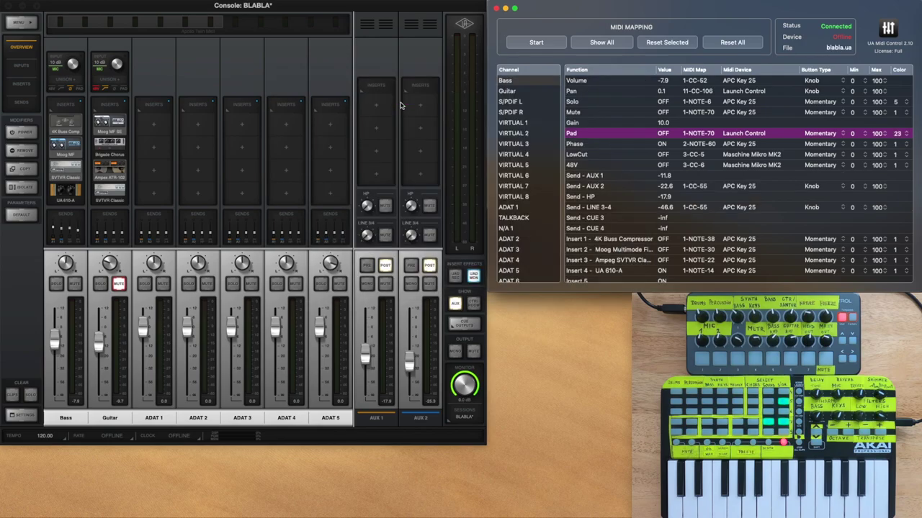